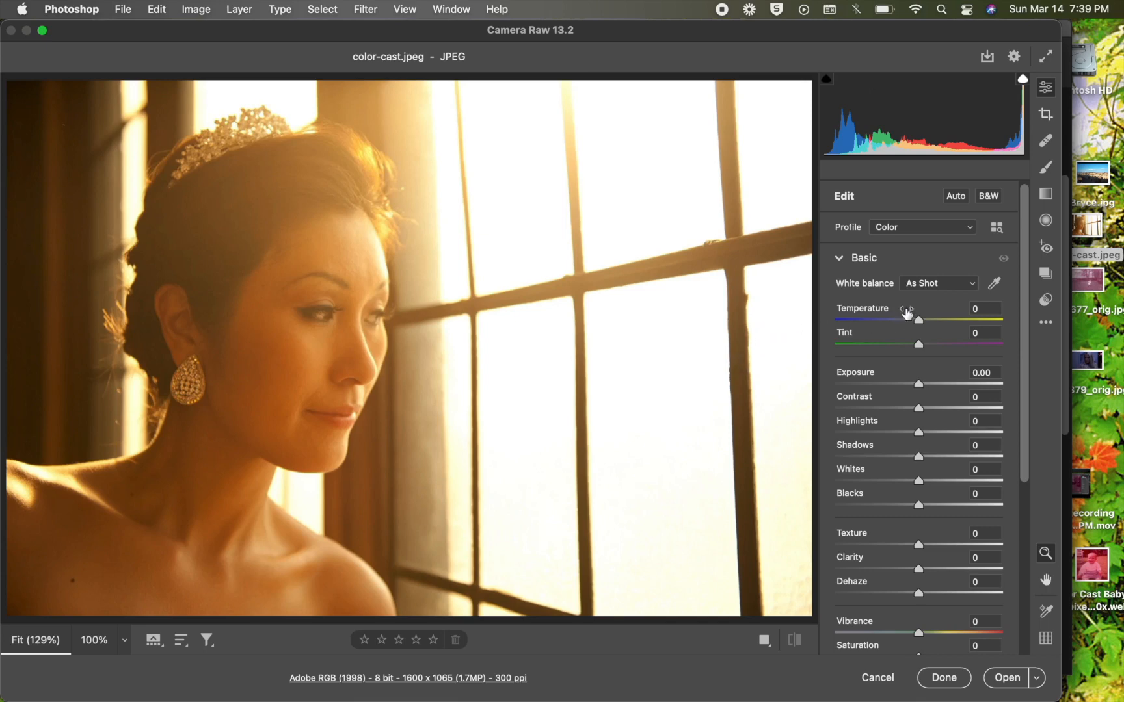
Neutralize the bride photo's color cast by sampling white balance from the white of her eye, and compare it with the original.
{"action": "left_click", "coordinate": [994, 285]}
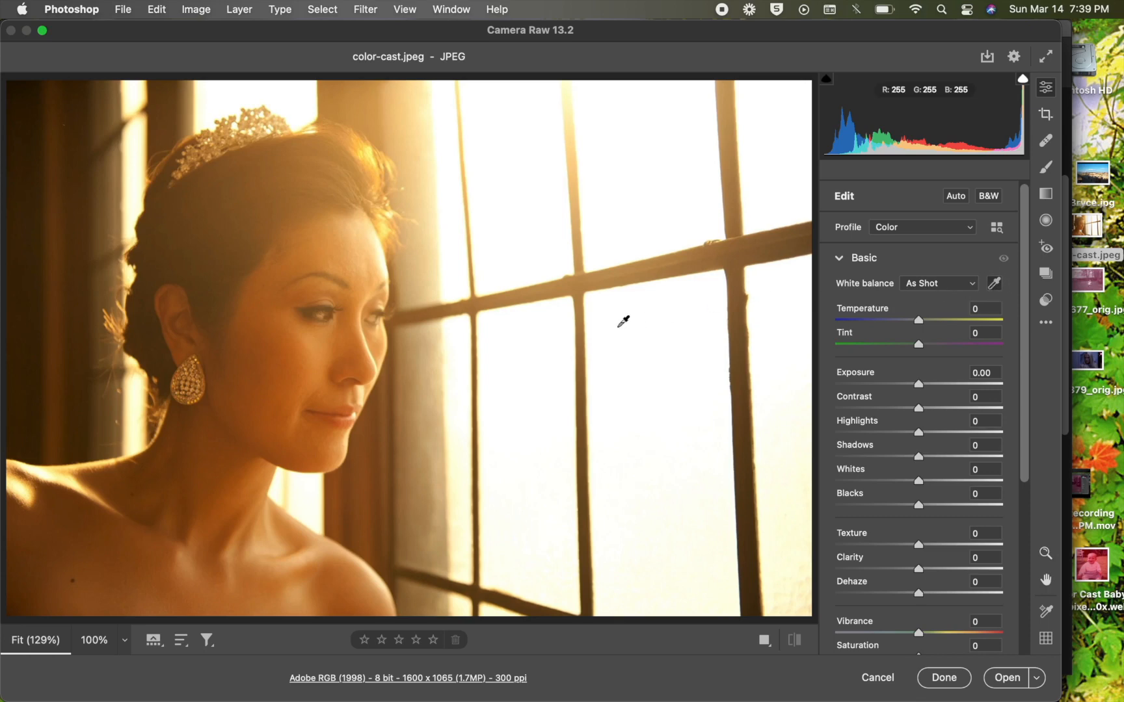
{"action": "left_click", "coordinate": [325, 311]}
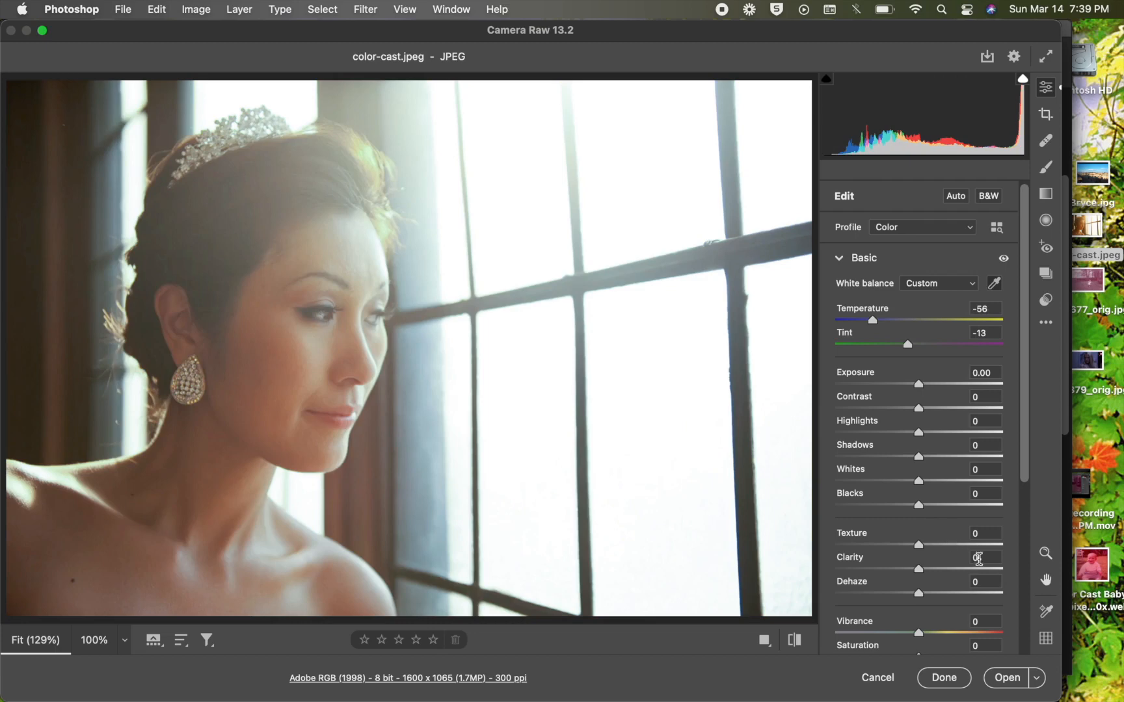
{"action": "left_click", "coordinate": [794, 640]}
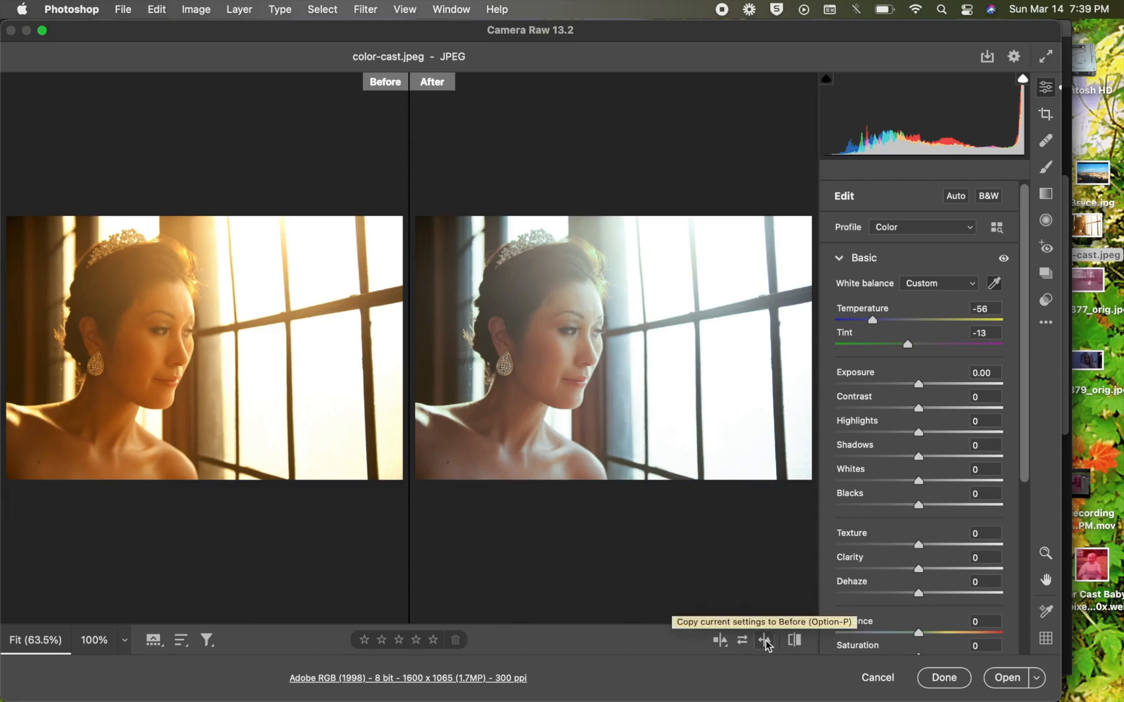
{"action": "left_click", "coordinate": [1007, 678]}
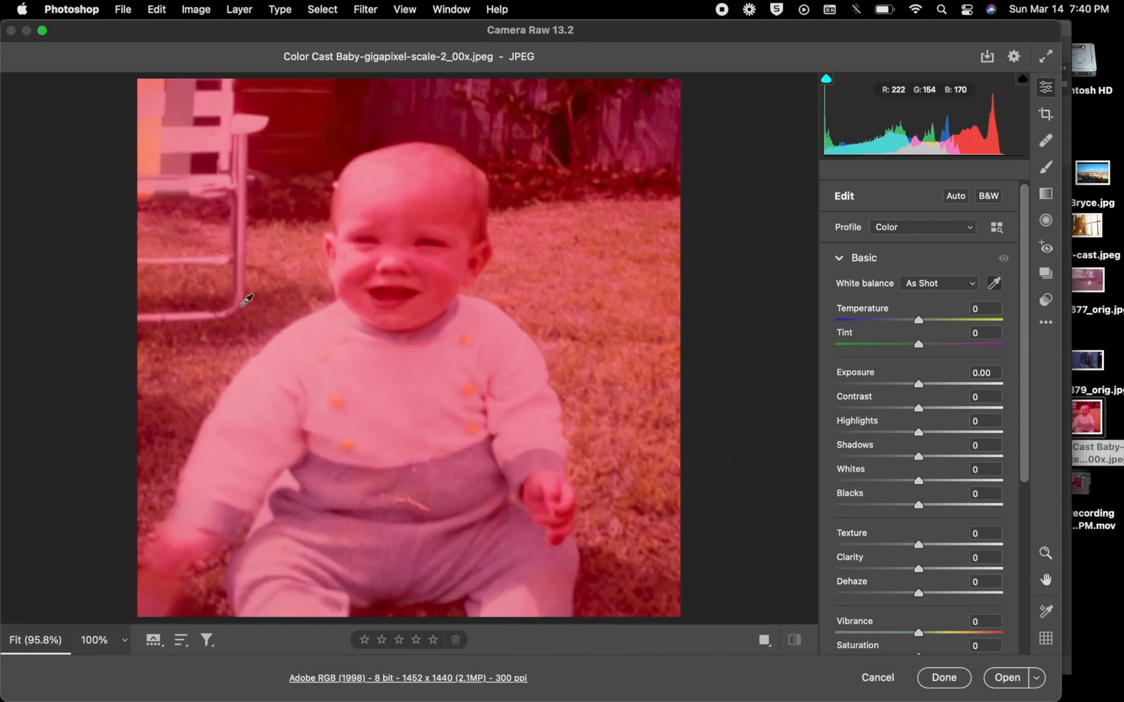
Sample the baby photo's white balance from the white chair webbing, and set Highlights to +72 and Shadows to -19.
{"action": "left_click", "coordinate": [193, 135]}
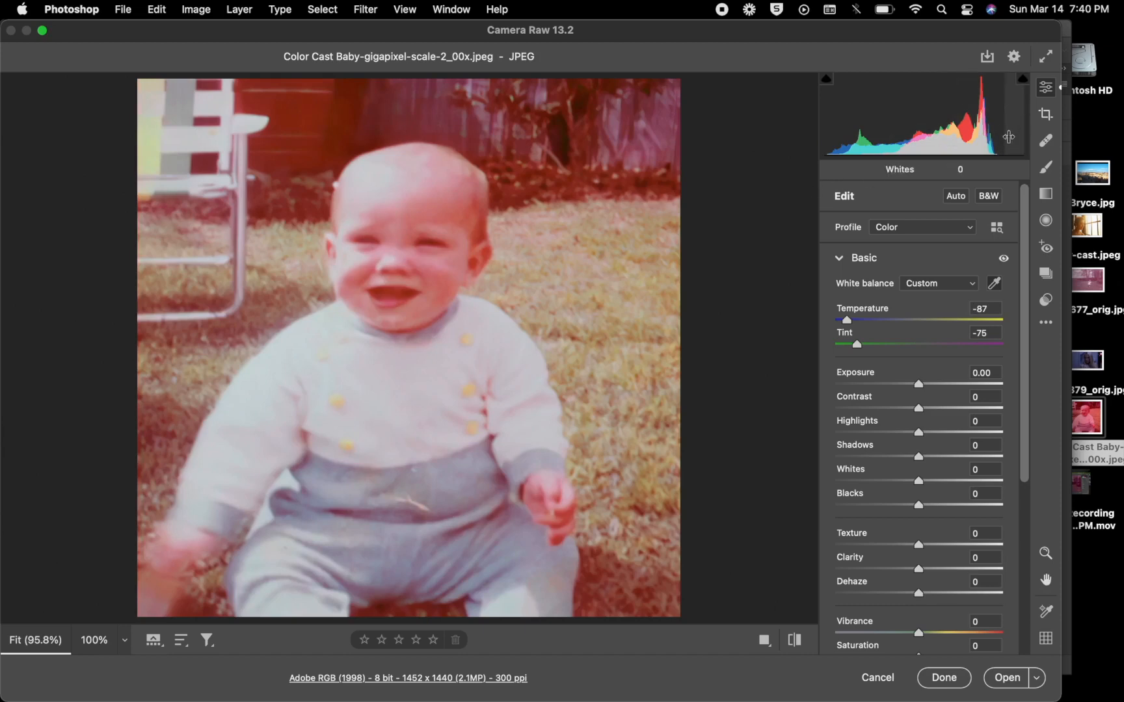
{"action": "mouse_move", "coordinate": [999, 138]}
{"action": "left_mouse_down"}
{"action": "mouse_move", "coordinate": [1047, 142]}
{"action": "mouse_move", "coordinate": [998, 138]}
{"action": "left_mouse_up"}
{"action": "left_click_drag", "start_coordinate": [857, 139], "coordinate": [835, 140]}
Resample the white balance from the baby's sweater, and set Tint to -87, Shadows to -73, Whites to +39 and Blacks to -50.
{"action": "left_click", "coordinate": [451, 369]}
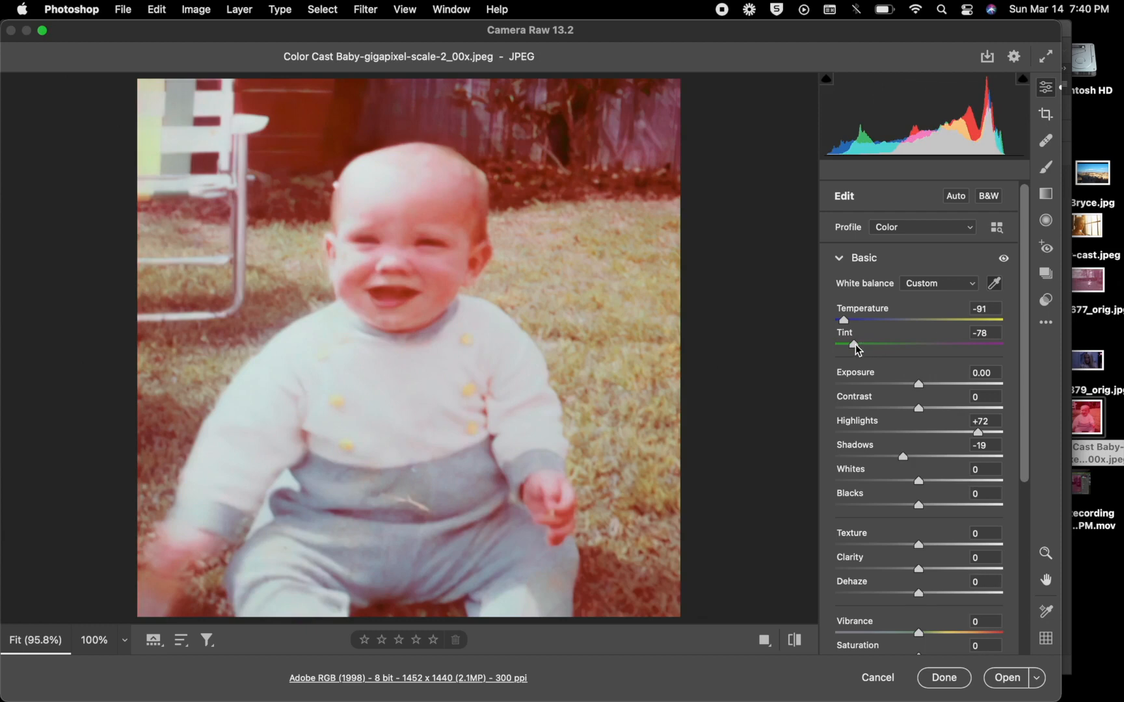
{"action": "left_click_drag", "start_coordinate": [855, 343], "coordinate": [848, 347]}
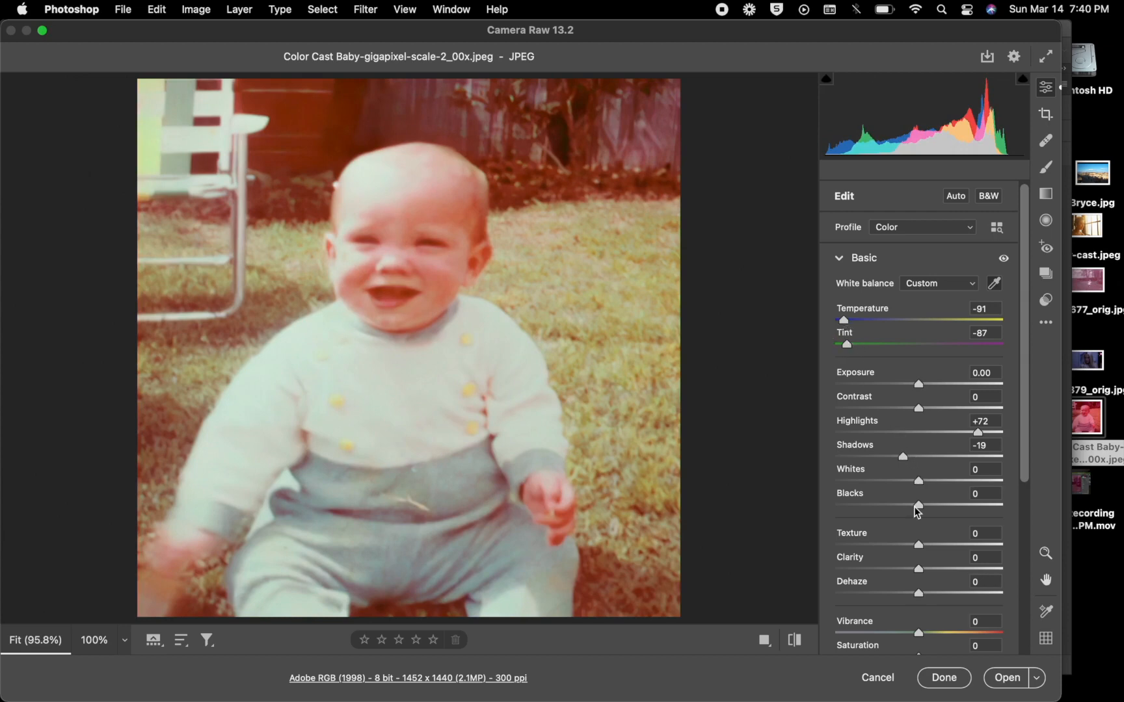
{"action": "left_click_drag", "start_coordinate": [920, 507], "coordinate": [951, 482]}
{"action": "left_click_drag", "start_coordinate": [898, 454], "coordinate": [860, 456]}
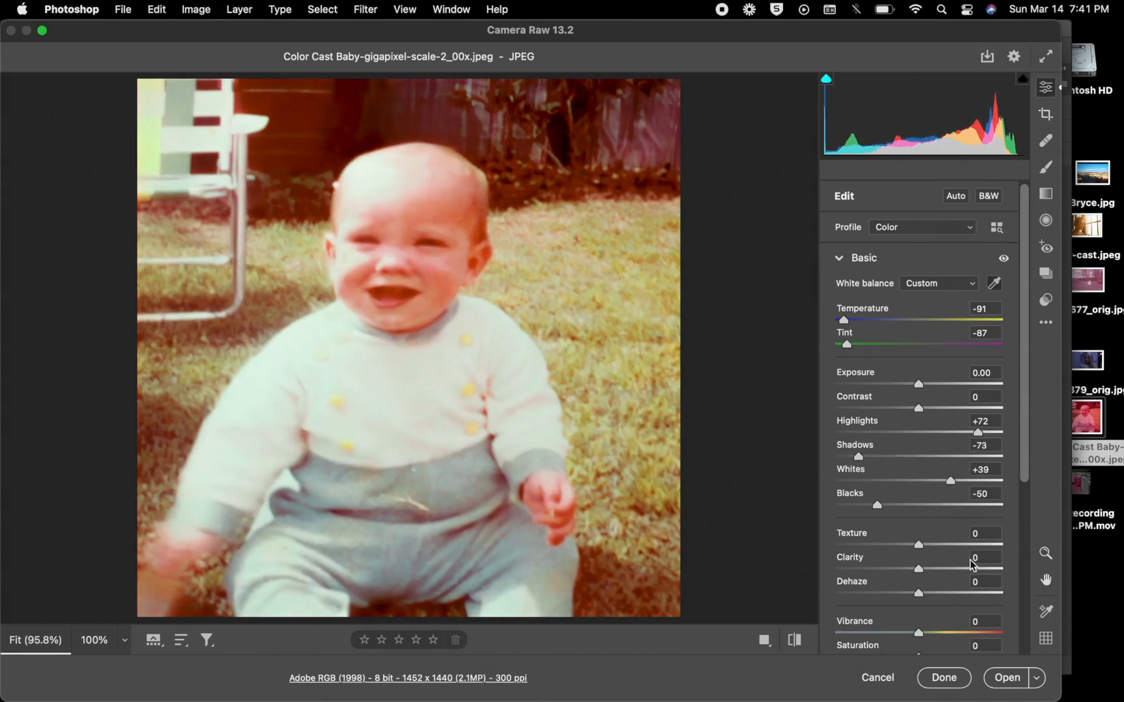
{"action": "left_click", "coordinate": [1005, 679]}
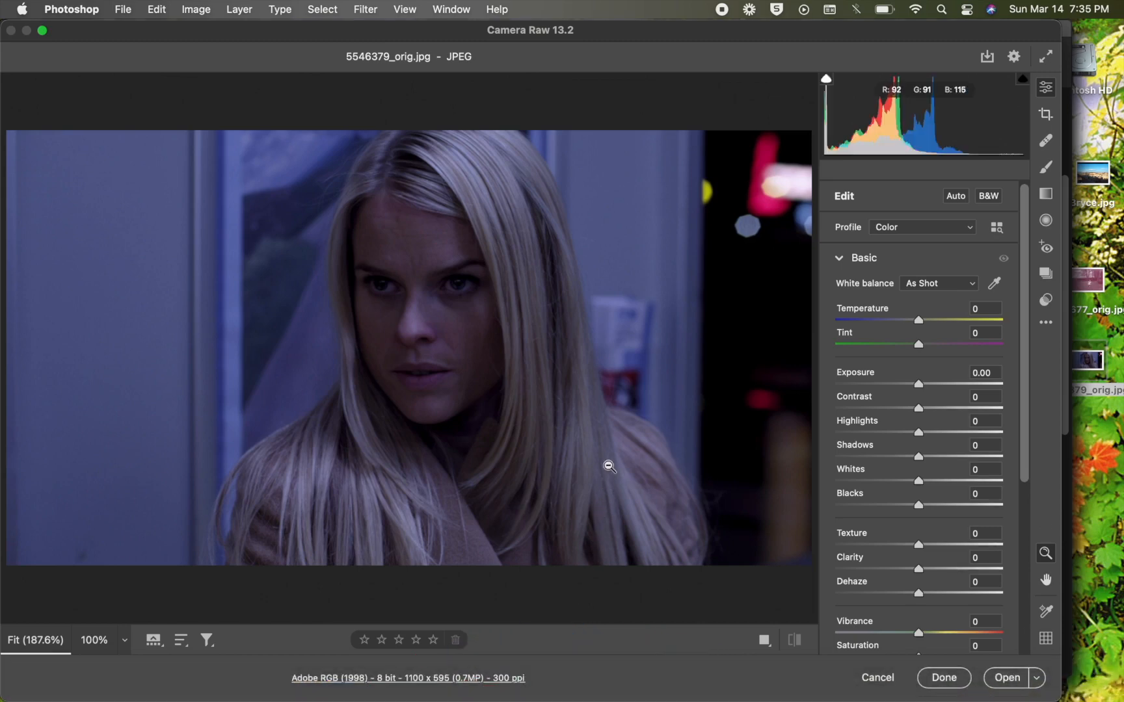
Correct the blonde woman photo's blue cast by sampling white balance from the wall and from the pale poster edge.
{"action": "left_click", "coordinate": [993, 284]}
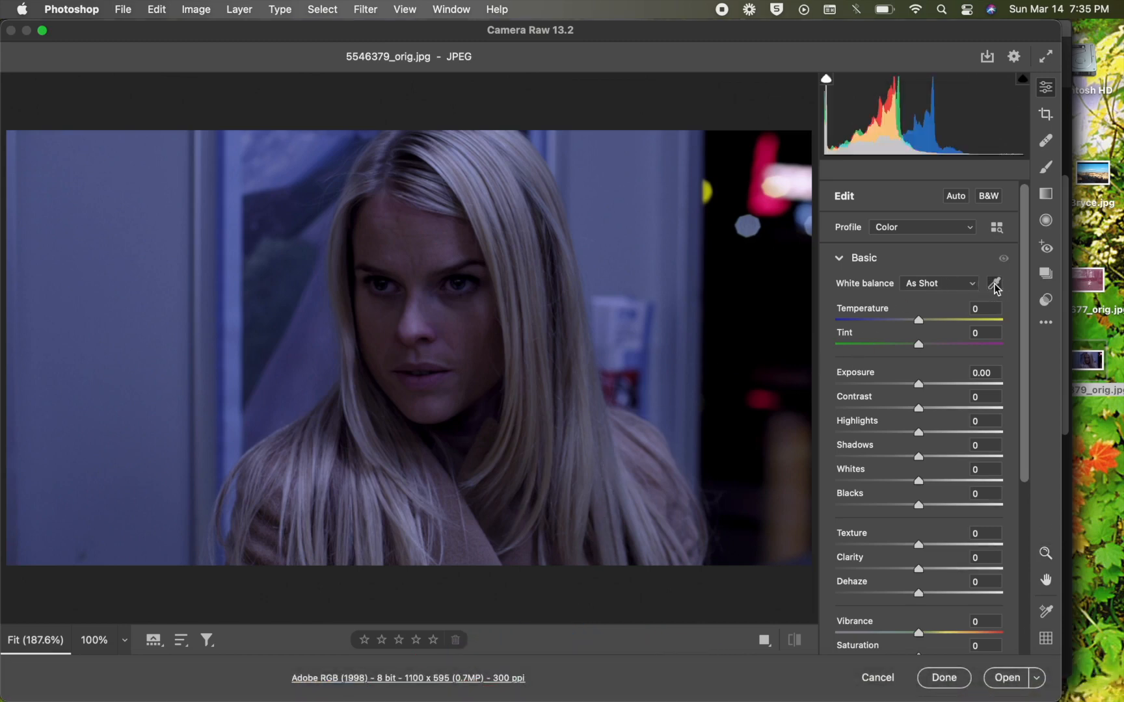
{"action": "left_click", "coordinate": [611, 299]}
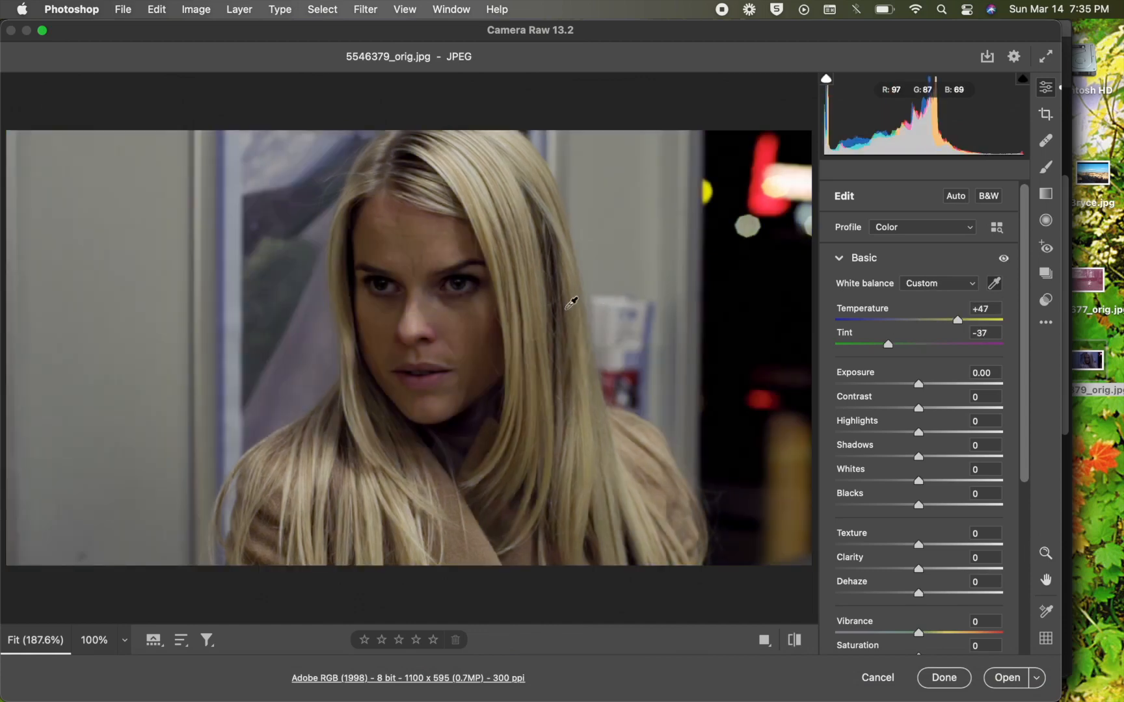
{"action": "left_click", "coordinate": [233, 288]}
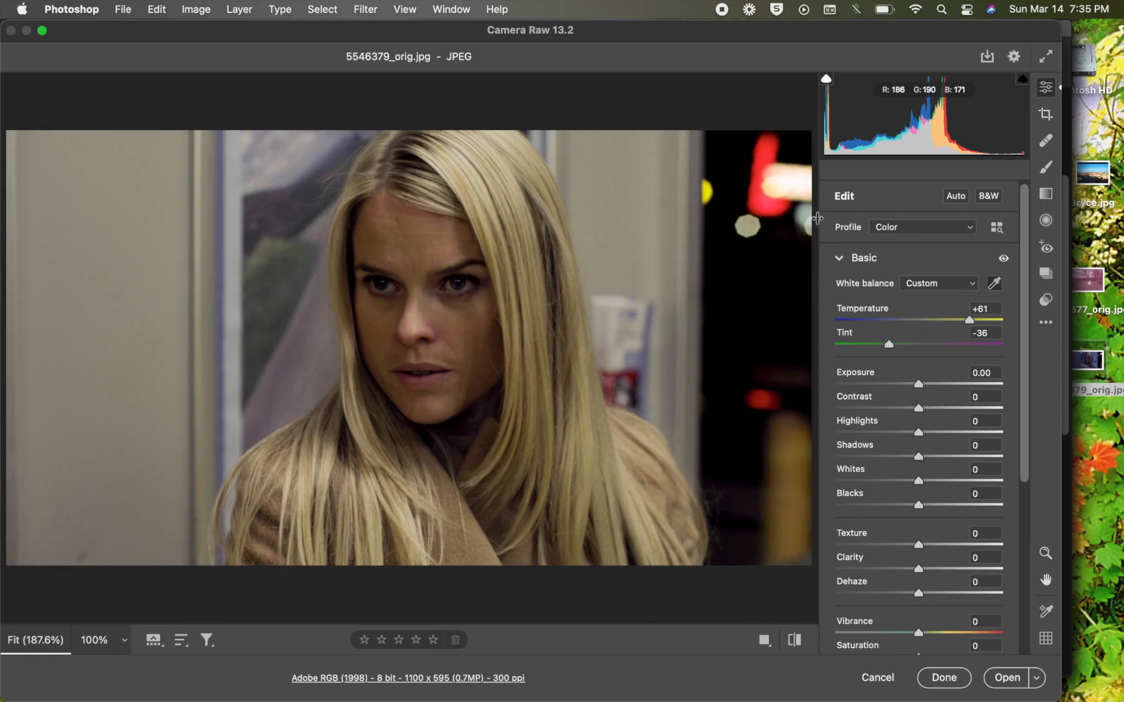
Set the woman photo's Highlights to +59, Whites to -65, Shadows to +9 and Blacks to +65, and open the image.
{"action": "mouse_move", "coordinate": [971, 138]}
{"action": "left_mouse_down"}
{"action": "mouse_move", "coordinate": [1015, 133]}
{"action": "mouse_move", "coordinate": [993, 133]}
{"action": "left_mouse_up"}
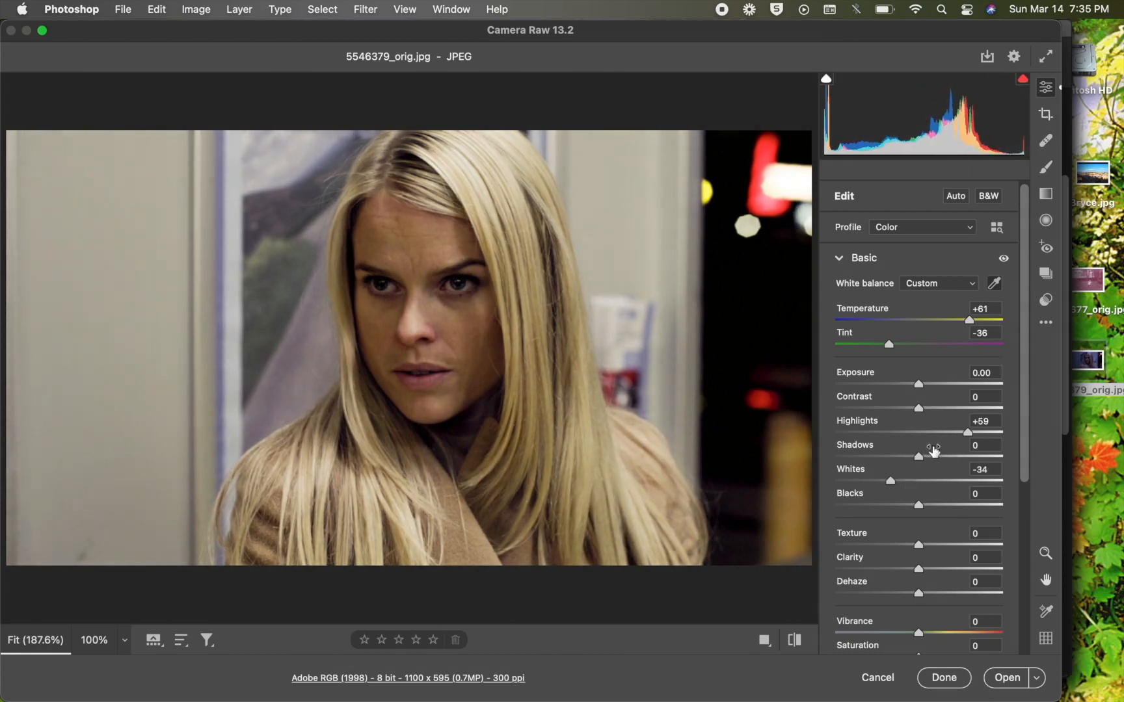
{"action": "left_click_drag", "start_coordinate": [890, 484], "coordinate": [866, 481]}
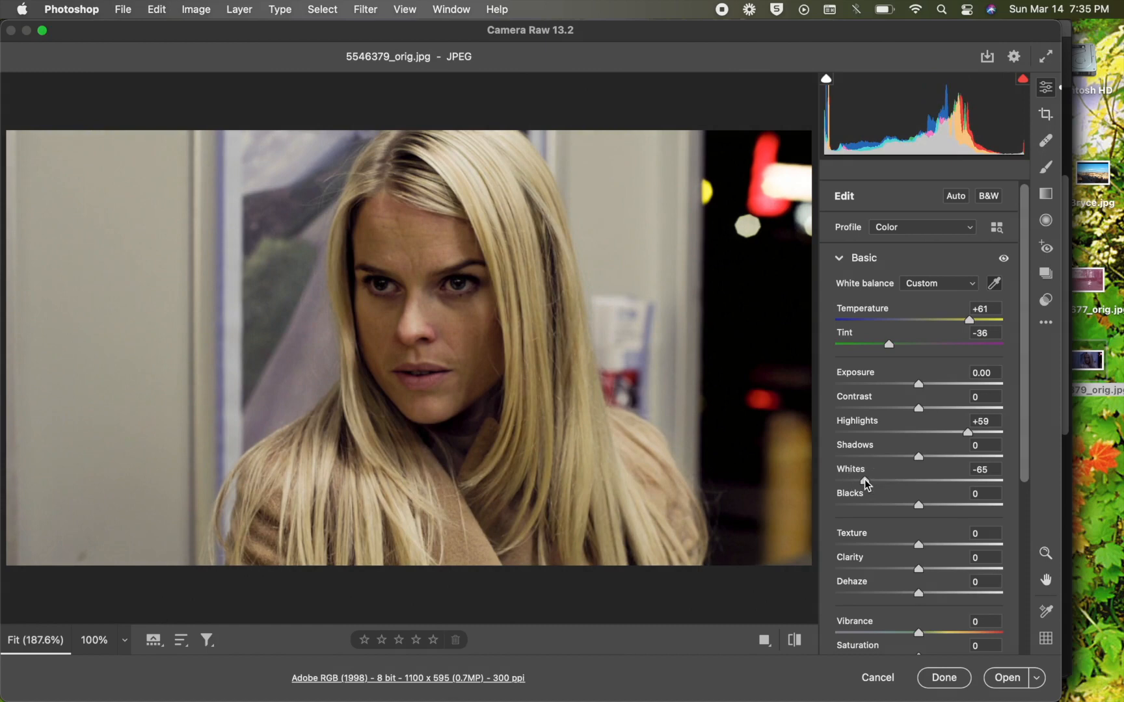
{"action": "left_click_drag", "start_coordinate": [837, 125], "coordinate": [868, 88]}
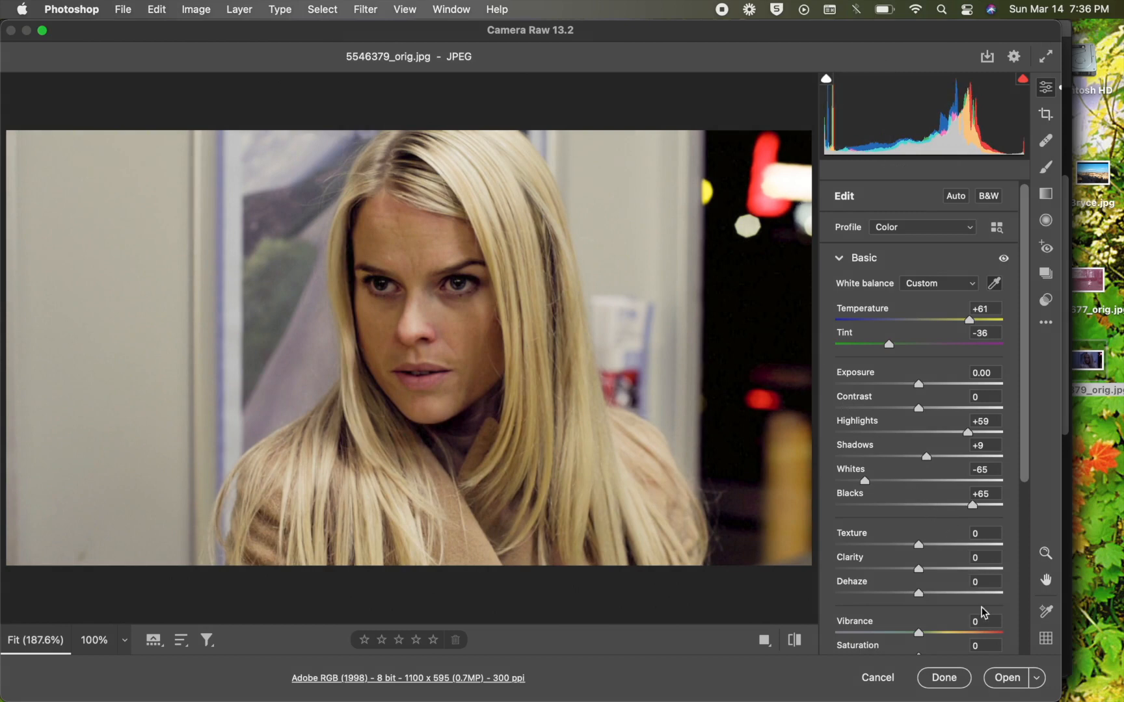
{"action": "left_click", "coordinate": [1004, 678]}
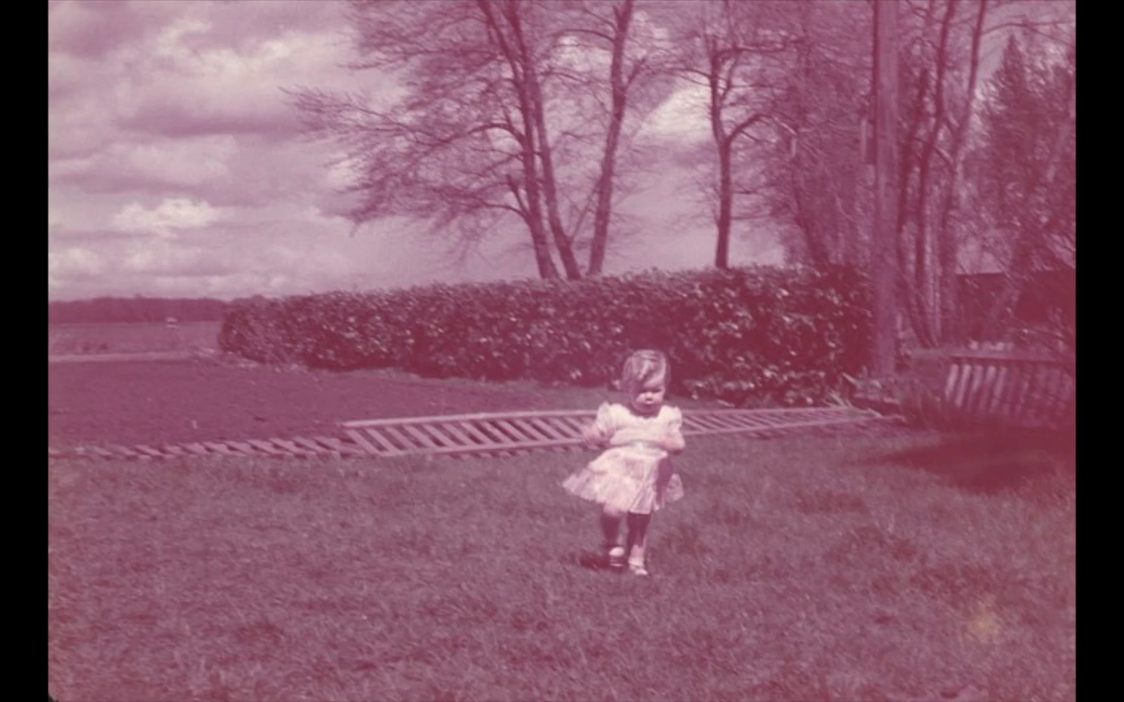
Stretch the magenta garden photo's tones to Exposure +0.37, Highlights +71, Shadows -68, Whites -13 and Blacks -45, and show the Basic settings.
{"action": "key", "text": "f"}
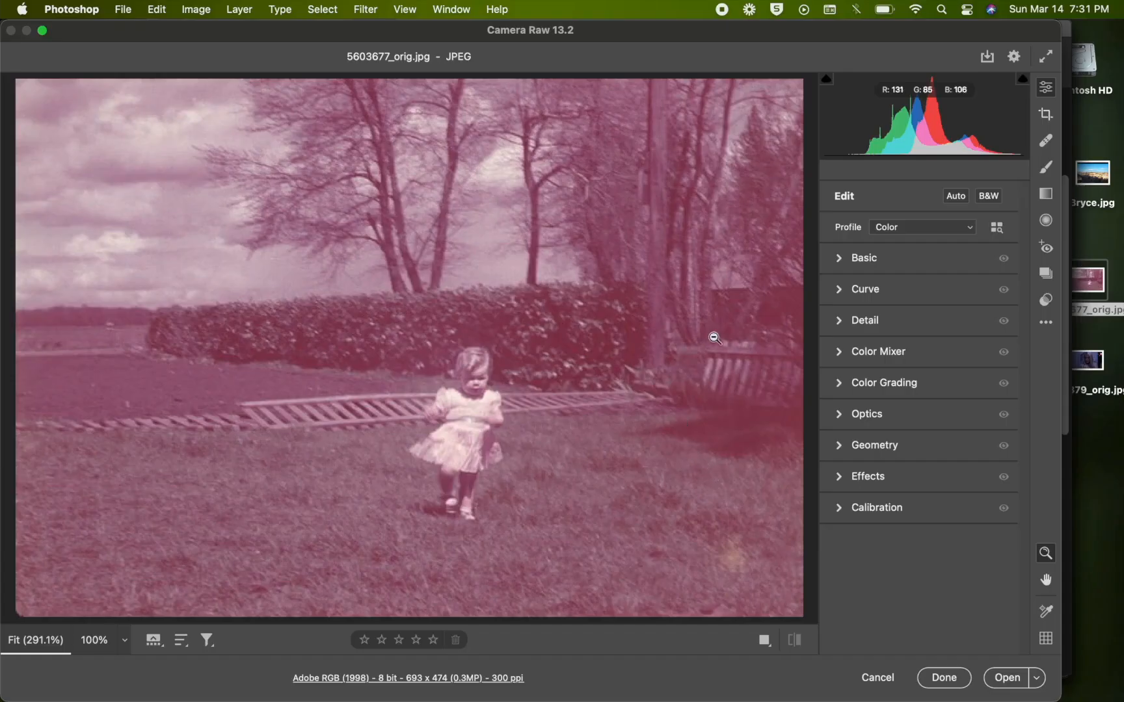
{"action": "left_click_drag", "start_coordinate": [861, 127], "coordinate": [793, 138]}
{"action": "left_click_drag", "start_coordinate": [983, 113], "coordinate": [1010, 132]}
{"action": "left_click_drag", "start_coordinate": [962, 119], "coordinate": [919, 116]}
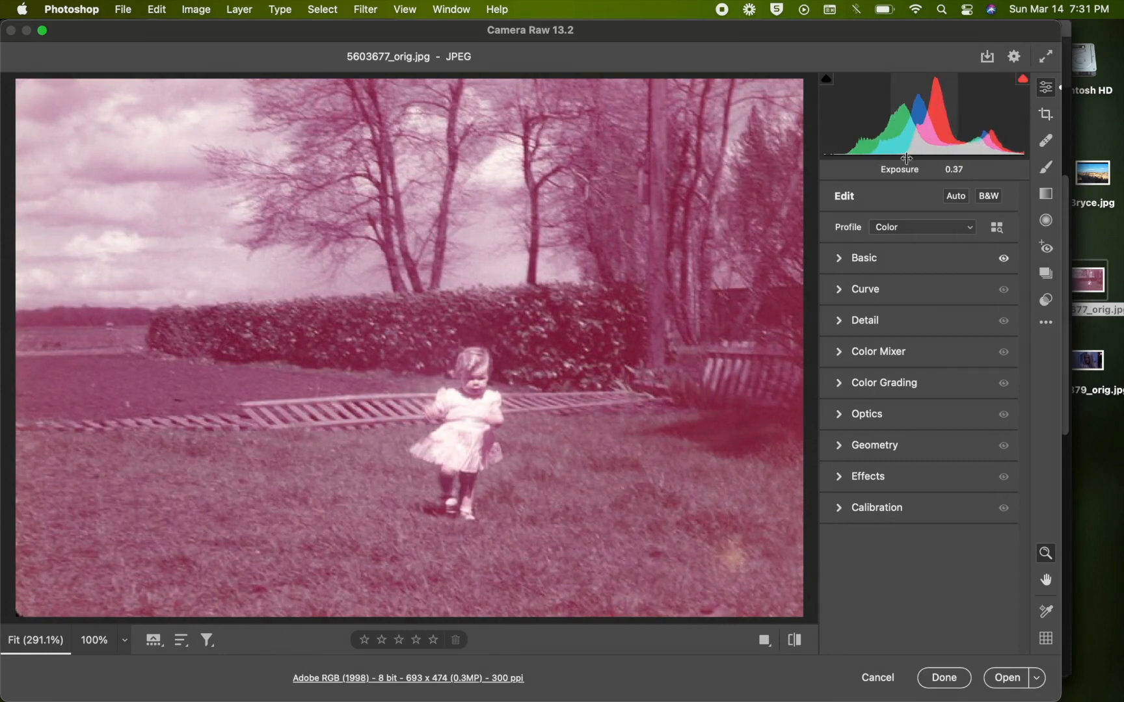
{"action": "left_click", "coordinate": [838, 259]}
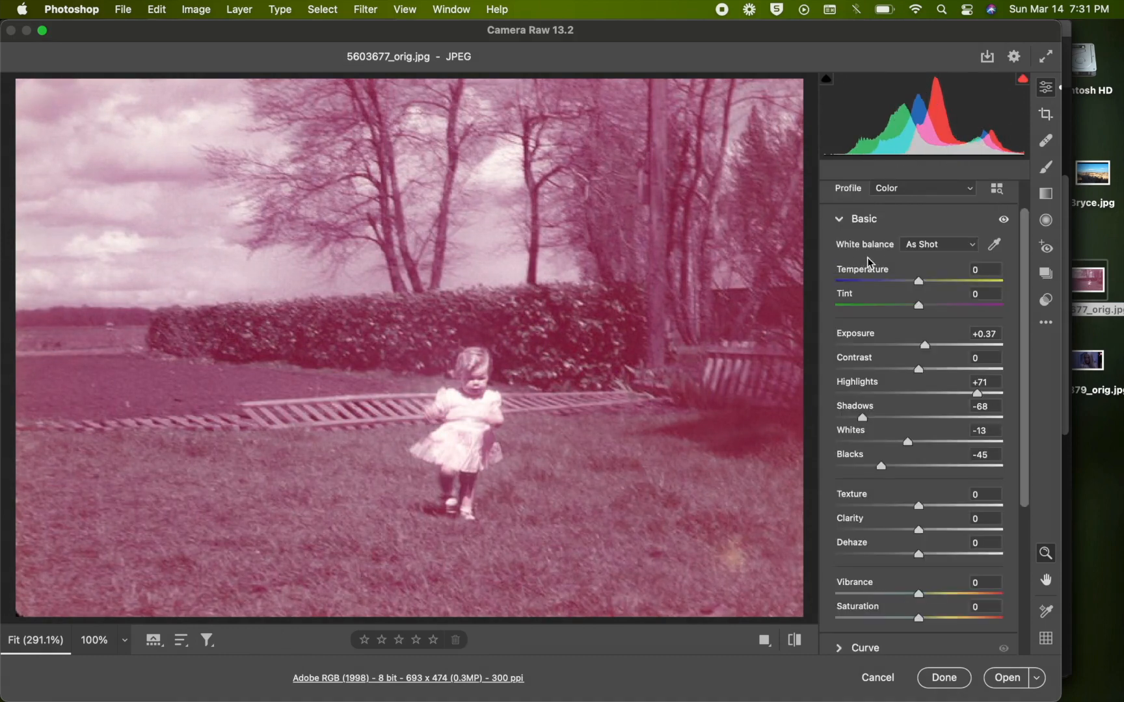
Sample the garden photo's white balance at the girl's legs and dress, settling on the point at her legs.
{"action": "left_click", "coordinate": [997, 249]}
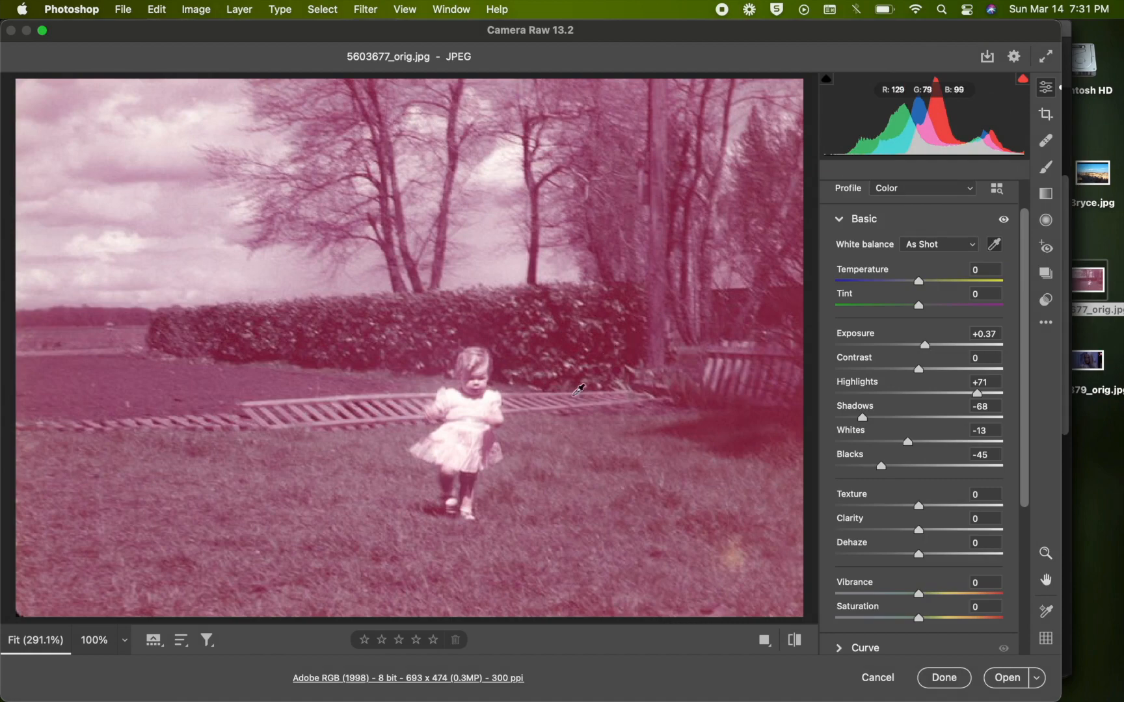
{"action": "left_click", "coordinate": [457, 497]}
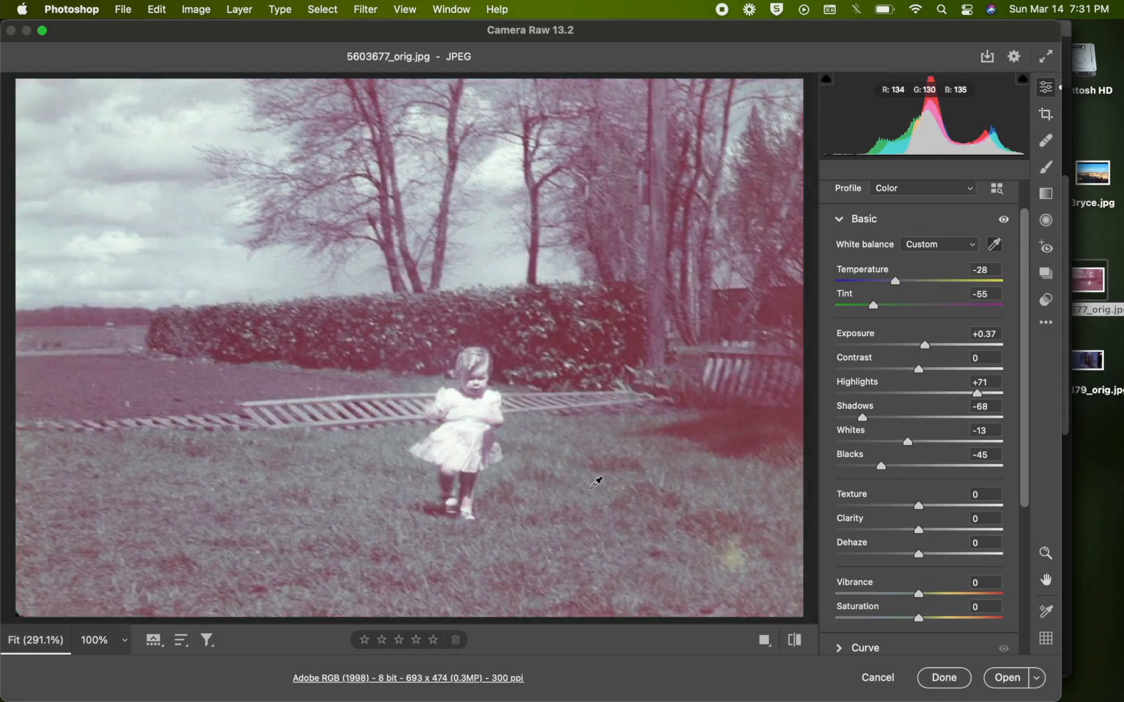
{"action": "left_click", "coordinate": [469, 411]}
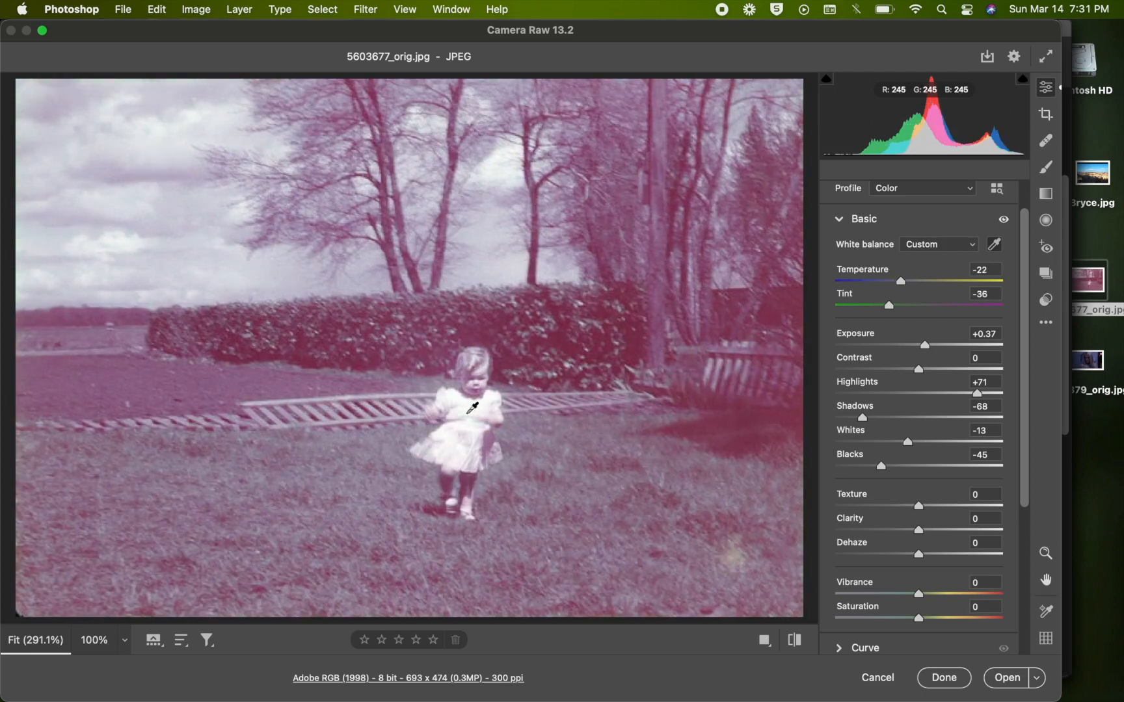
{"action": "left_click", "coordinate": [453, 500]}
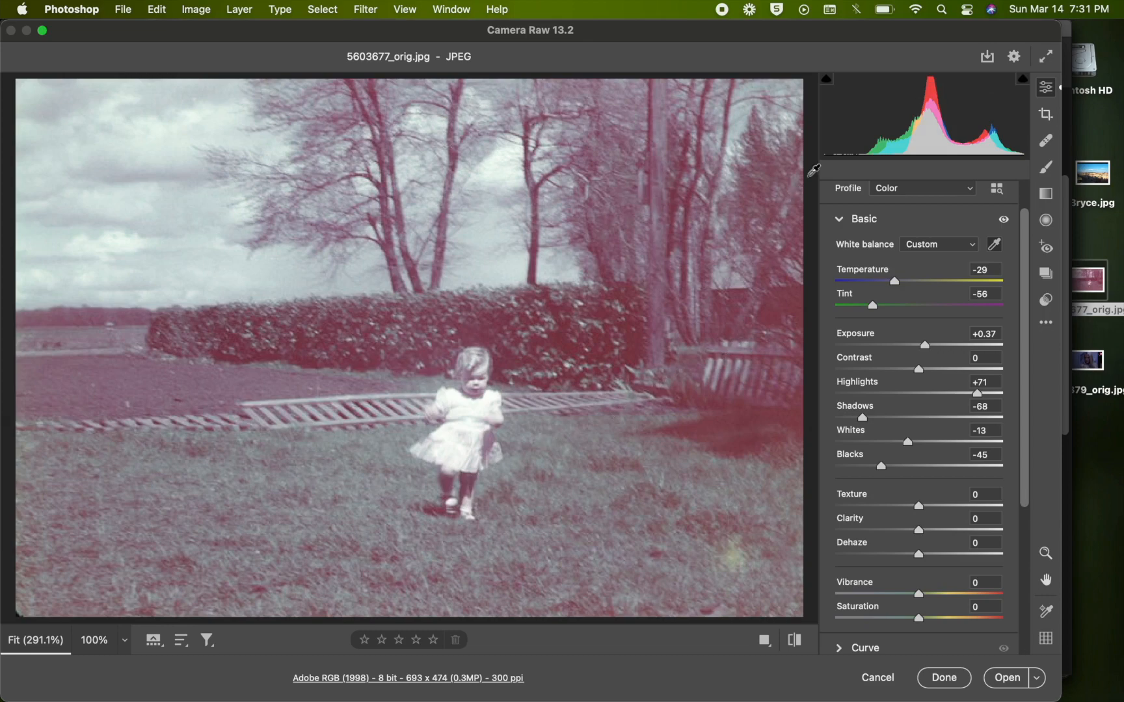
Deepen the garden photo's dark tones and refine its white balance to Temperature -16 and Tint -79.
{"action": "left_click_drag", "start_coordinate": [863, 139], "coordinate": [814, 127]}
{"action": "left_click_drag", "start_coordinate": [872, 305], "coordinate": [857, 305]}
{"action": "left_click_drag", "start_coordinate": [894, 281], "coordinate": [849, 305]}
{"action": "left_click", "coordinate": [993, 245]}
{"action": "left_click", "coordinate": [994, 246]}
{"action": "left_click", "coordinate": [790, 270]}
{"action": "left_click_drag", "start_coordinate": [904, 281], "coordinate": [853, 305]}
{"action": "left_click", "coordinate": [852, 219]}
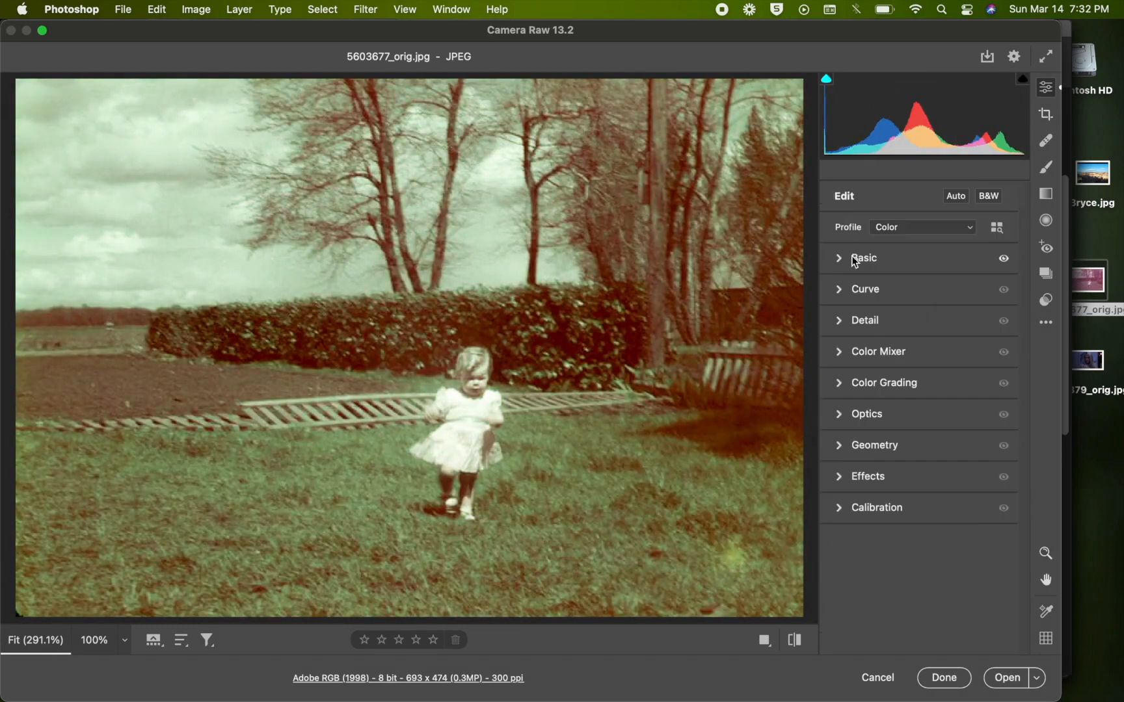
Reduce the Color Mixer saturation of Reds to -67, Oranges to -61 and Yellows to -20.
{"action": "left_click", "coordinate": [876, 351]}
{"action": "scroll", "coordinate": [875, 325], "scroll_direction": "down", "scroll_amount": 3}
{"action": "left_click", "coordinate": [884, 291]}
{"action": "left_click_drag", "start_coordinate": [917, 332], "coordinate": [863, 332]}
{"action": "left_click_drag", "start_coordinate": [918, 356], "coordinate": [868, 356]}
{"action": "left_click_drag", "start_coordinate": [916, 380], "coordinate": [902, 380]}
Fine-tune the Color Mixer hues of Greens, Blues and Magentas, and raise the photo's Exposure to +0.83.
{"action": "left_click", "coordinate": [843, 291]}
{"action": "mouse_move", "coordinate": [918, 405]}
{"action": "left_mouse_down"}
{"action": "mouse_move", "coordinate": [937, 404]}
{"action": "mouse_move", "coordinate": [926, 405]}
{"action": "left_mouse_up"}
{"action": "left_click_drag", "start_coordinate": [918, 453], "coordinate": [921, 454]}
{"action": "left_click_drag", "start_coordinate": [918, 501], "coordinate": [917, 501]}
{"action": "left_click_drag", "start_coordinate": [885, 145], "coordinate": [892, 146]}
Set the Color Mixer saturation of Greens to -35, Aquas to +24 and Blues to +64.
{"action": "left_click", "coordinate": [885, 291]}
{"action": "left_click_drag", "start_coordinate": [918, 404], "coordinate": [889, 404]}
{"action": "left_click_drag", "start_coordinate": [918, 429], "coordinate": [938, 429]}
{"action": "left_click_drag", "start_coordinate": [918, 453], "coordinate": [968, 453]}
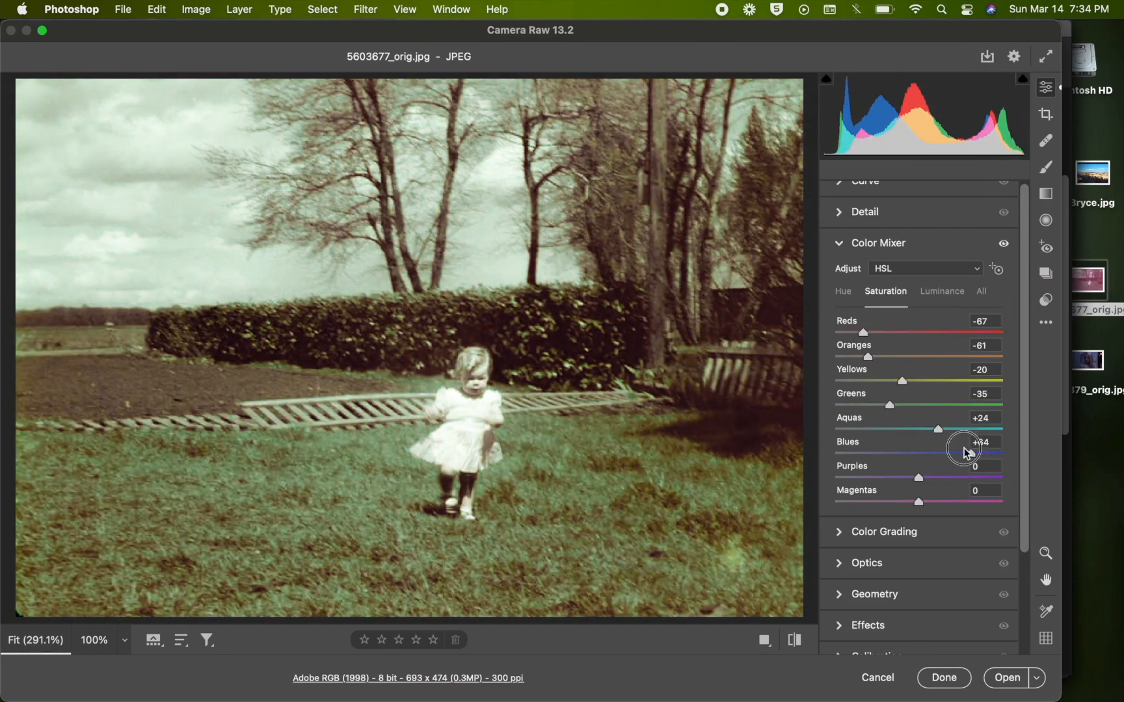
{"action": "left_click", "coordinate": [852, 243]}
Set Vibrance to +21 and Highlights to +43, and bring the overall Saturation slightly below zero.
{"action": "left_click", "coordinate": [852, 219]}
{"action": "scroll", "coordinate": [915, 569], "scroll_direction": "down", "scroll_amount": 2}
{"action": "left_click_drag", "start_coordinate": [918, 558], "coordinate": [935, 557]}
{"action": "left_click_drag", "start_coordinate": [918, 582], "coordinate": [926, 582]}
{"action": "left_click_drag", "start_coordinate": [977, 357], "coordinate": [954, 358]}
{"action": "scroll", "coordinate": [940, 442], "scroll_direction": "down", "scroll_amount": 1}
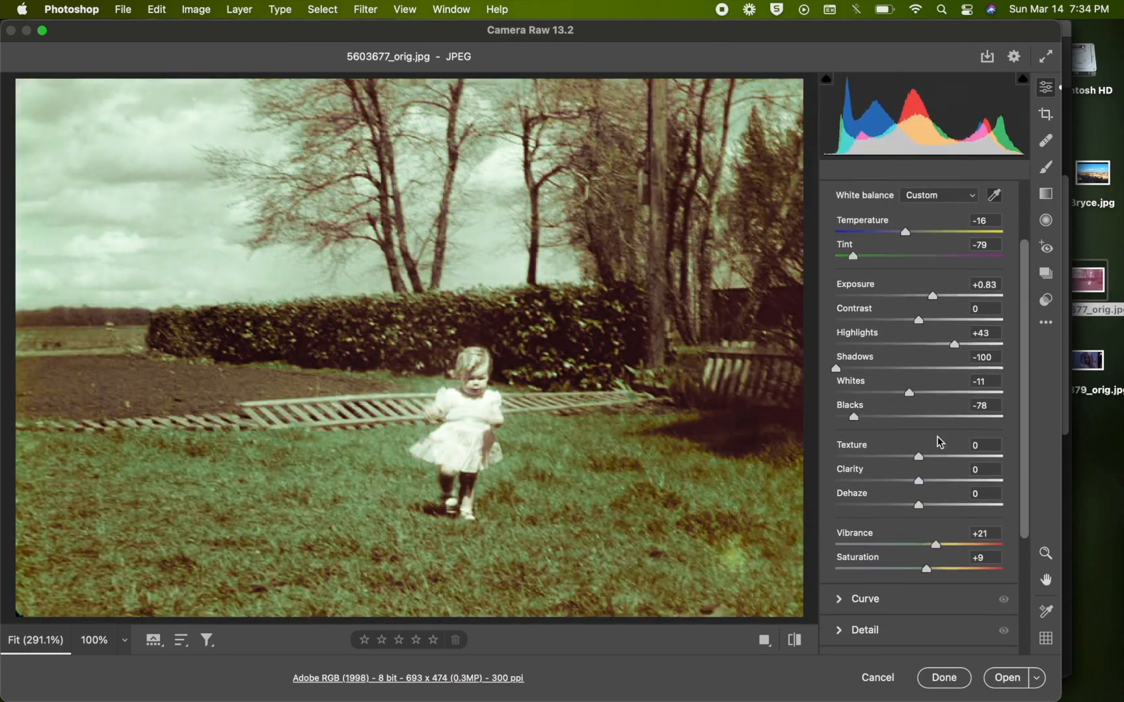
{"action": "left_click_drag", "start_coordinate": [926, 568], "coordinate": [912, 568]}
Shift the Tint slightly toward magenta and the Temperature slightly cooler, and compare the result with the original.
{"action": "scroll", "coordinate": [913, 559], "scroll_direction": "up", "scroll_amount": 3}
{"action": "left_click_drag", "start_coordinate": [853, 344], "coordinate": [859, 344]}
{"action": "left_click_drag", "start_coordinate": [905, 320], "coordinate": [900, 319]}
{"action": "left_click", "coordinate": [764, 640]}
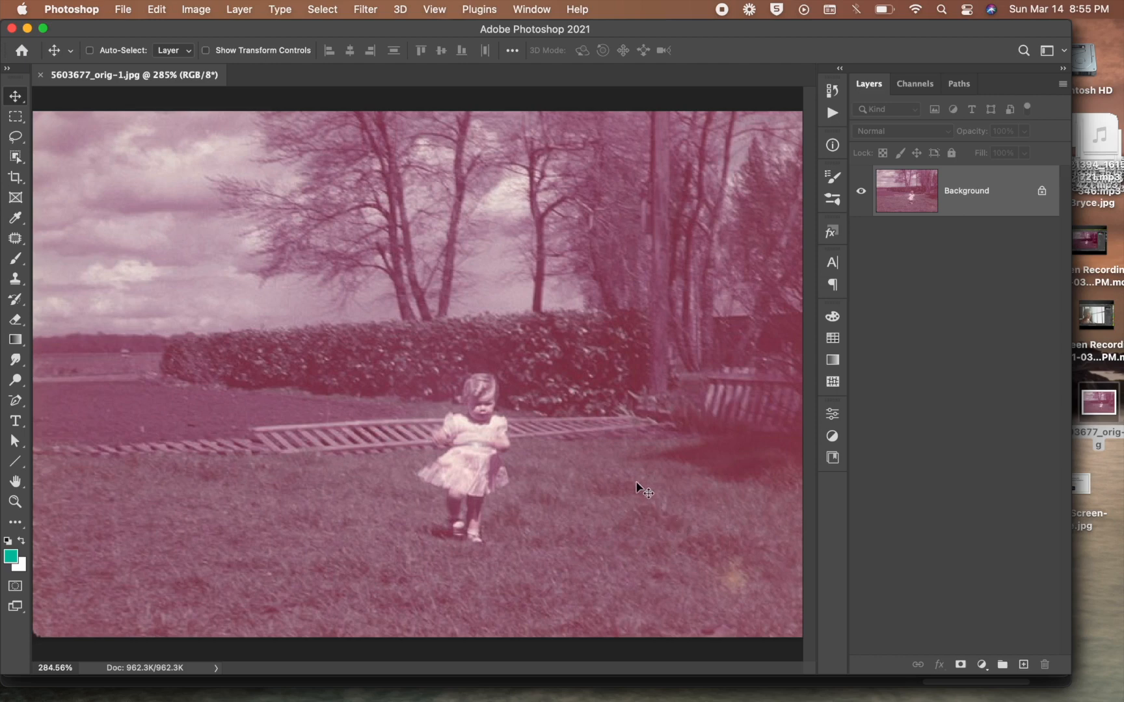
Add a Levels adjustment layer auto-corrected with Find Dark & Light Colors and Snap Neutral Midtones.
{"action": "left_click", "coordinate": [982, 664]}
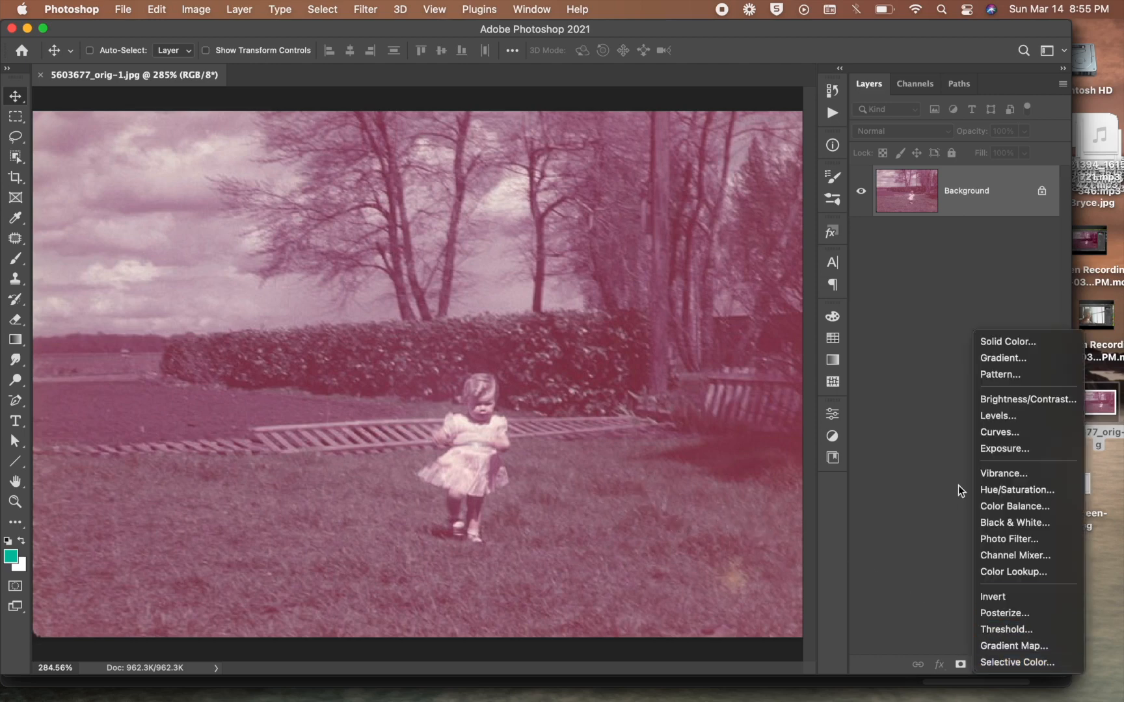
{"action": "left_click", "coordinate": [988, 422]}
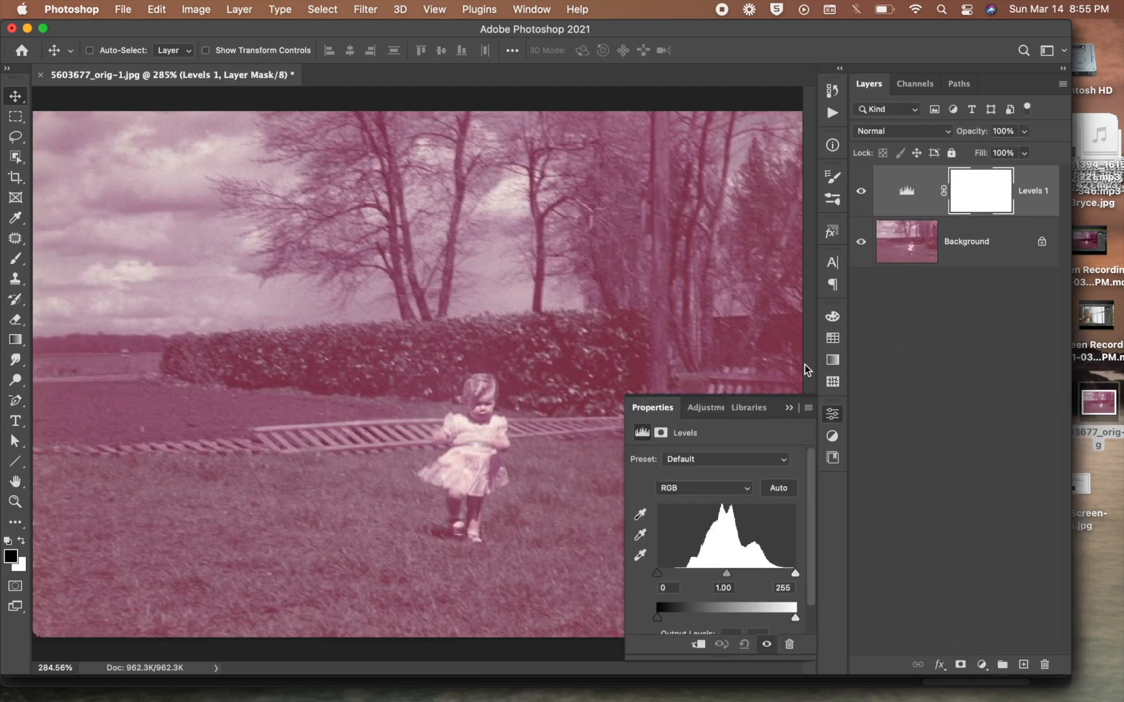
{"action": "left_click", "coordinate": [777, 488], "text": "alt"}
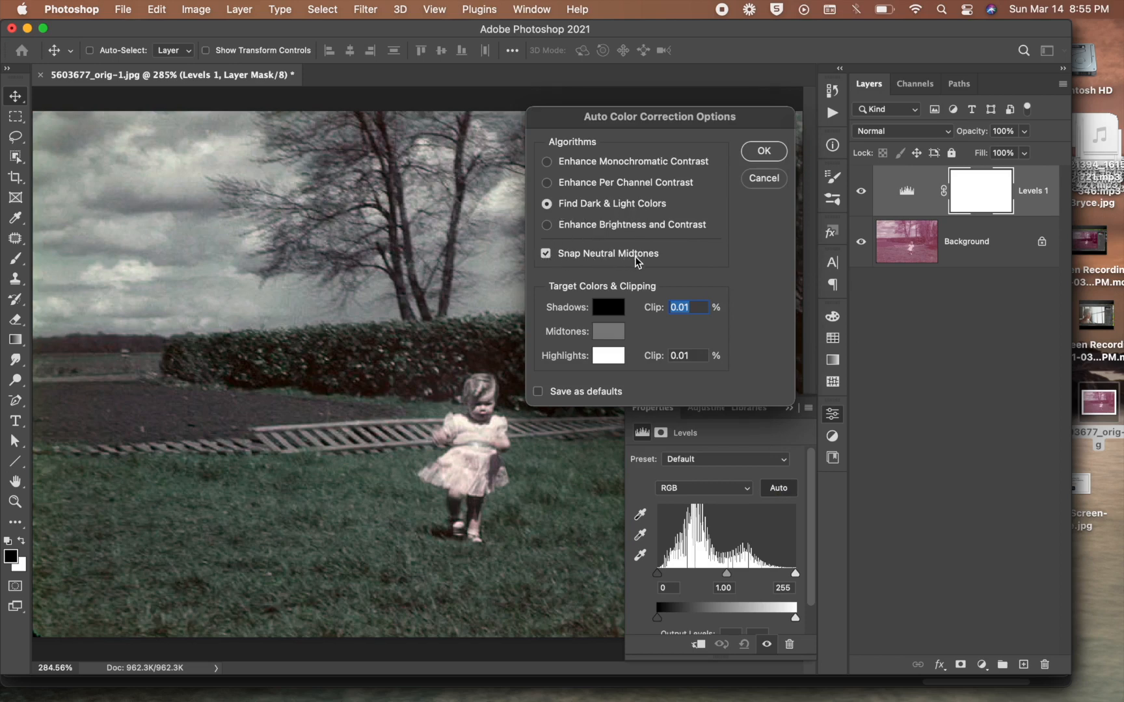
{"action": "left_click", "coordinate": [766, 152]}
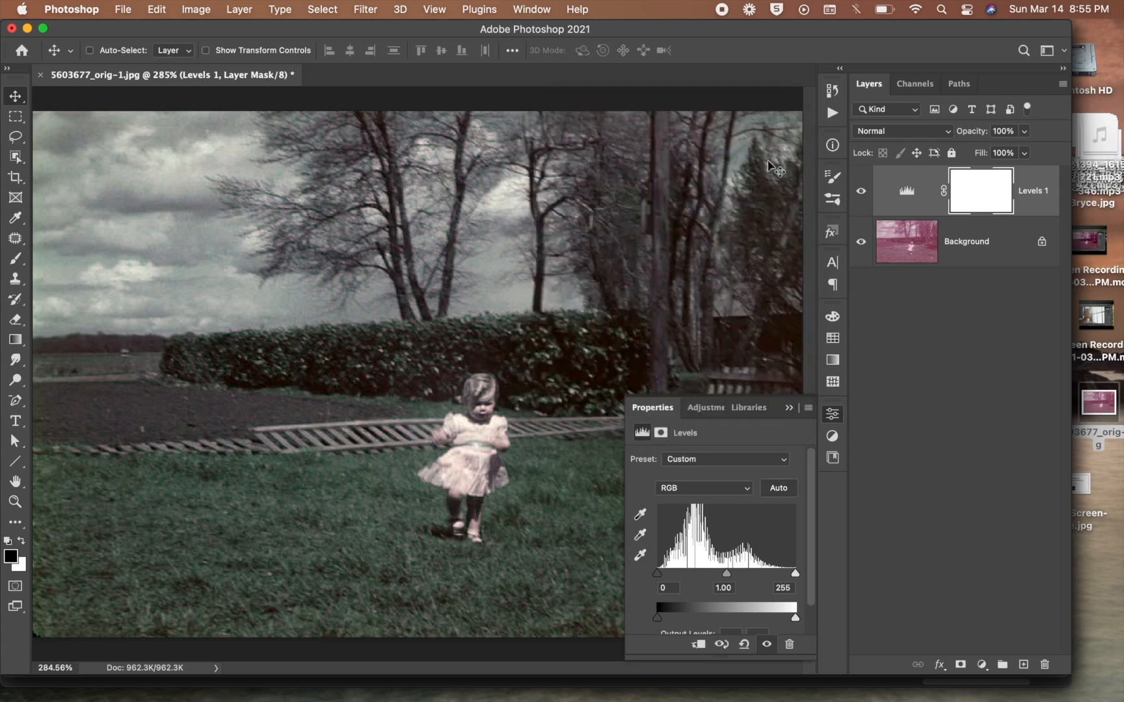
{"action": "left_click", "coordinate": [831, 414]}
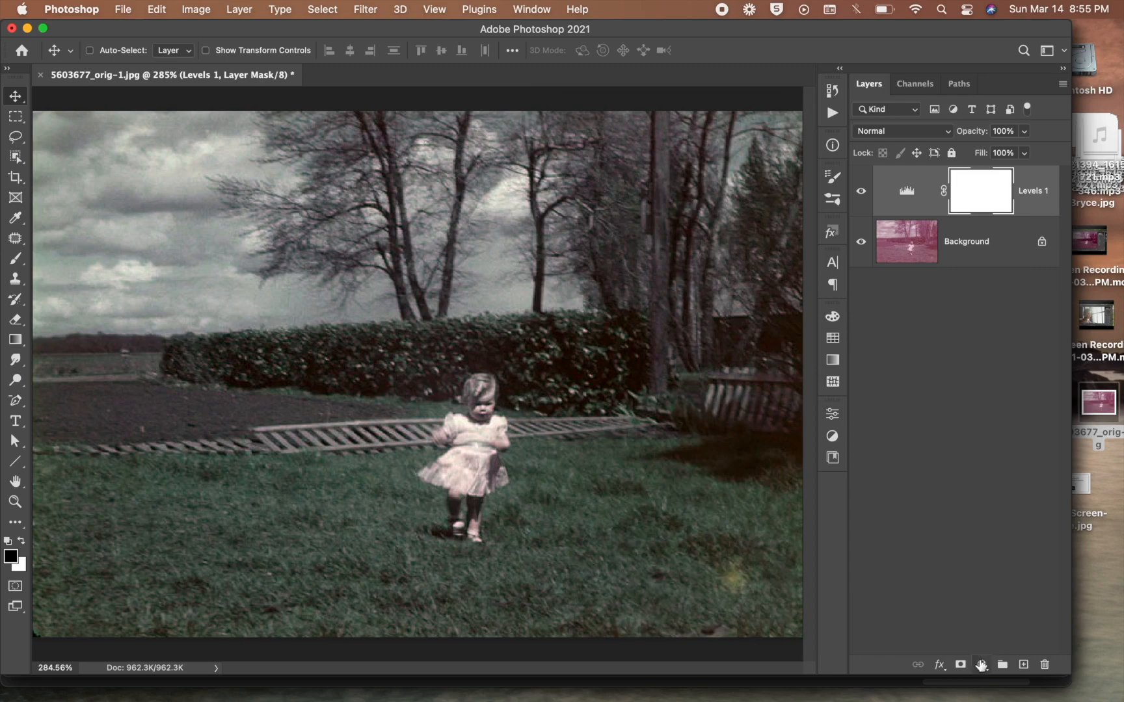
Add a Hue/Saturation adjustment layer above Levels and raise its master Saturation moderately.
{"action": "left_click", "coordinate": [981, 665]}
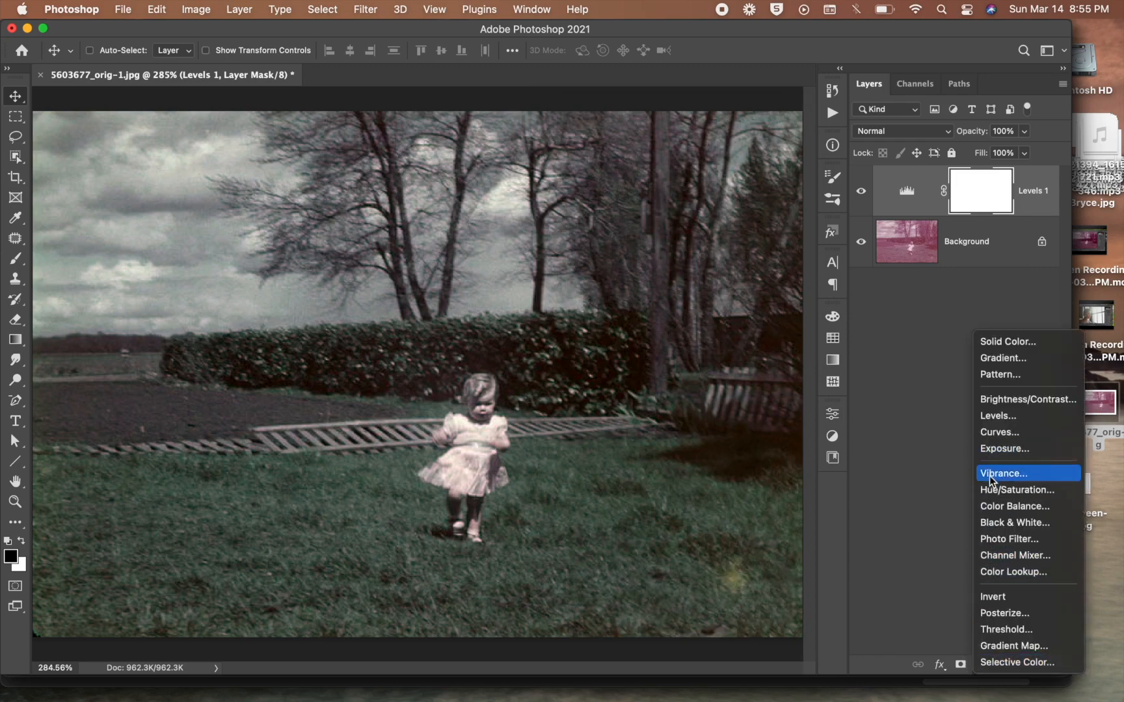
{"action": "left_click", "coordinate": [993, 492]}
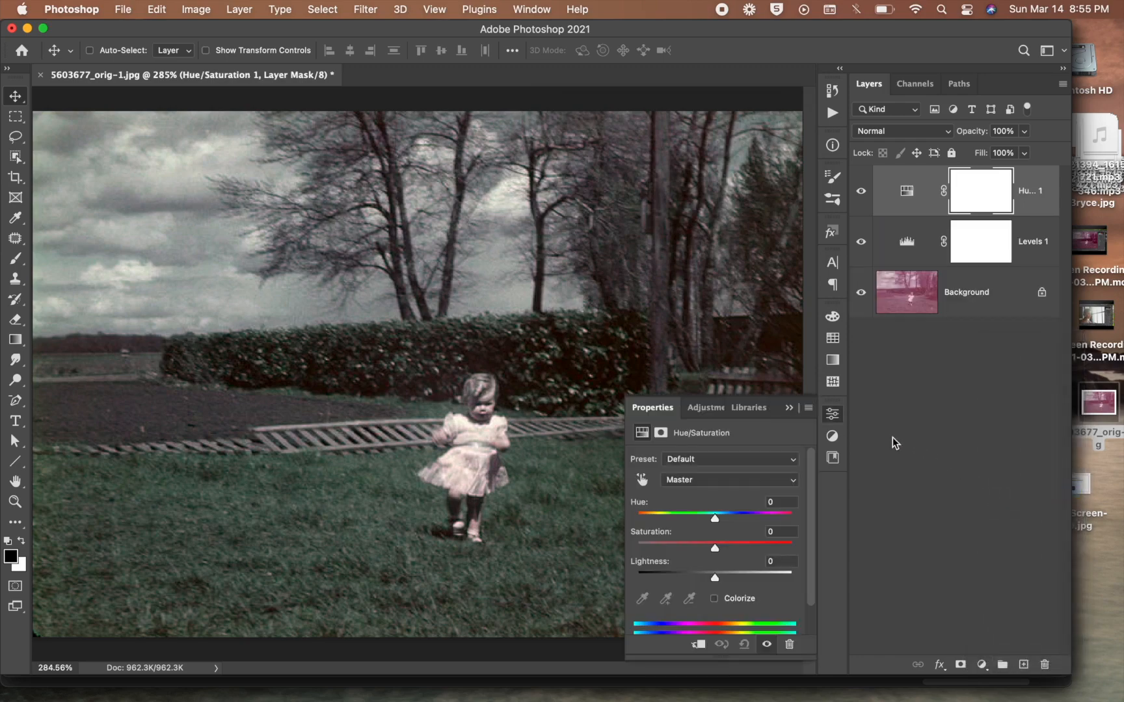
{"action": "left_click_drag", "start_coordinate": [714, 548], "coordinate": [750, 549]}
{"action": "left_click", "coordinate": [788, 407]}
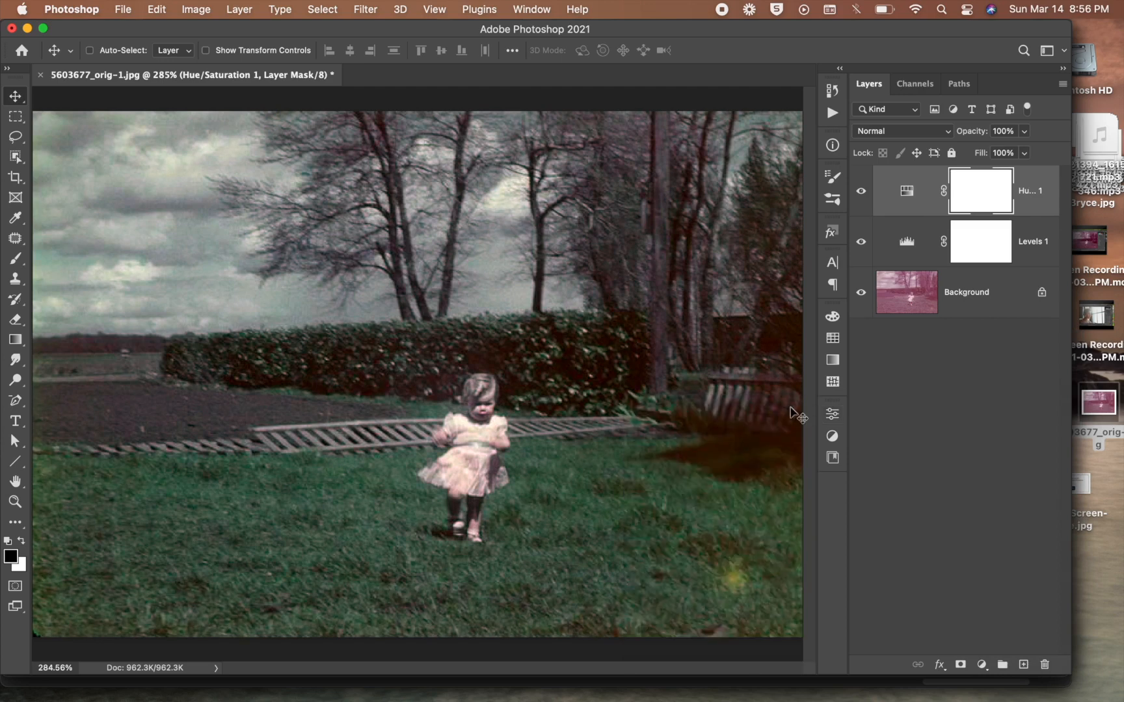